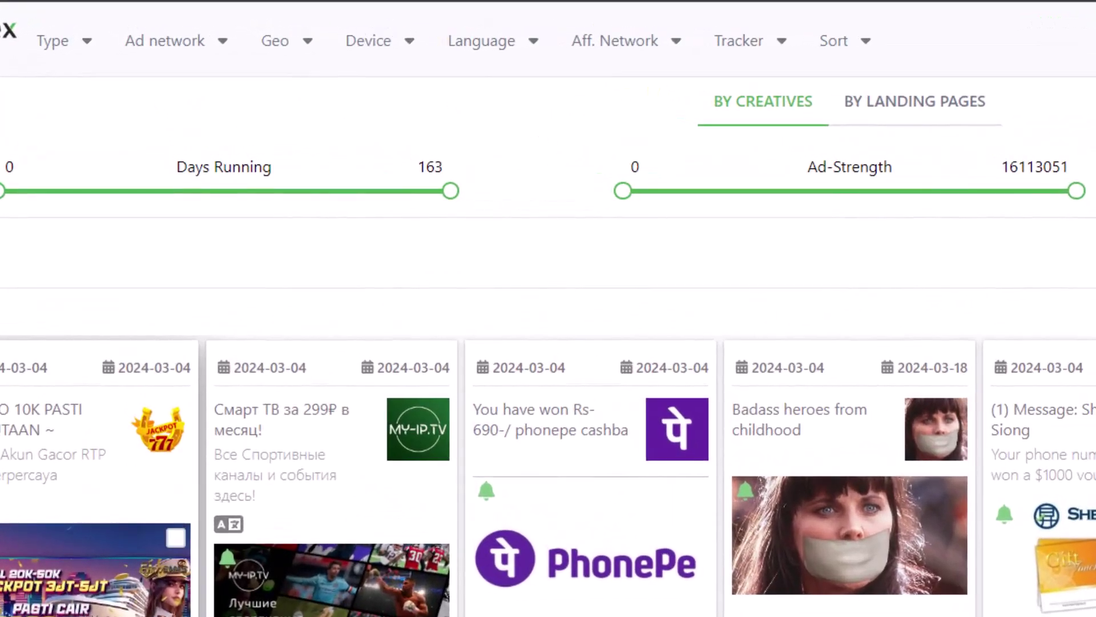
- Review the options offered by the Type, Ad network, Geo and Device filters
{"action": "left_click", "coordinate": [54, 42]}
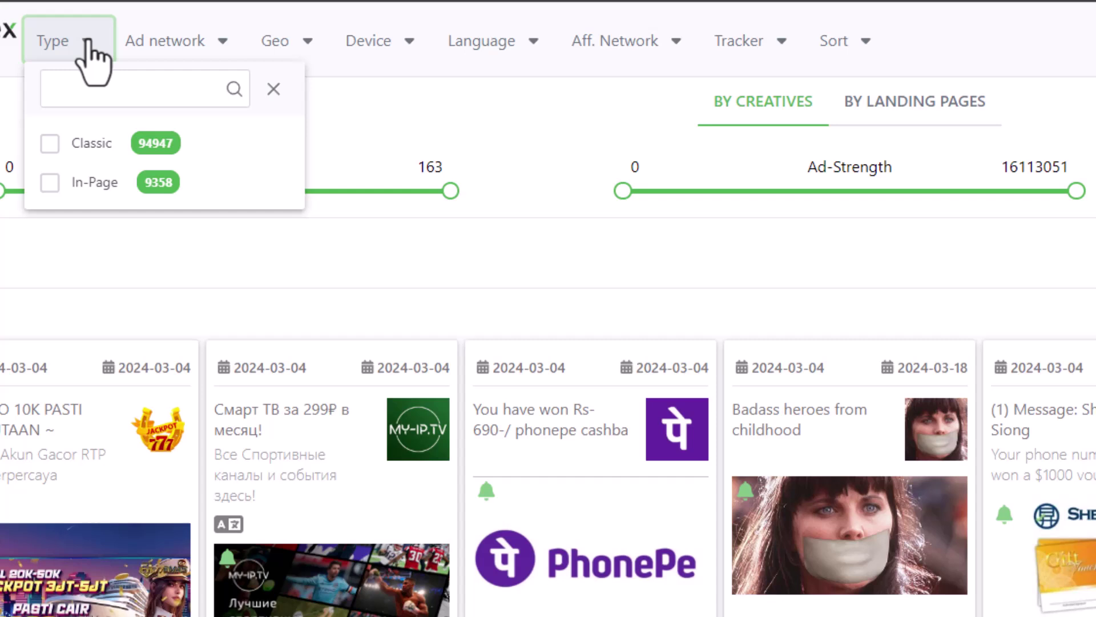
{"action": "left_click", "coordinate": [143, 40]}
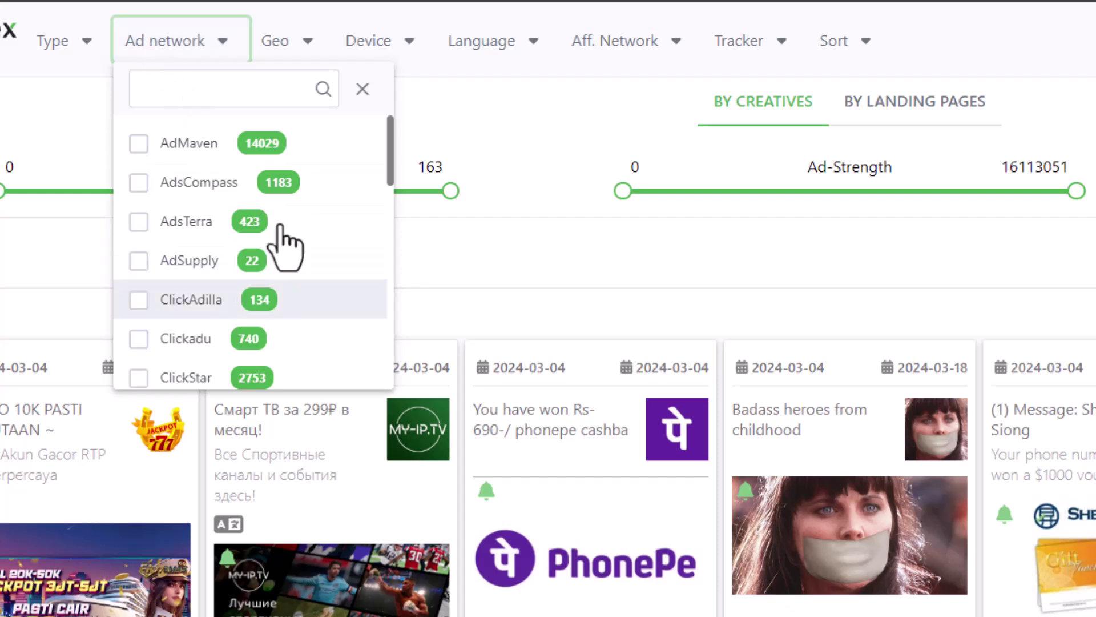
{"action": "scroll", "coordinate": [318, 293], "scroll_direction": "down", "scroll_amount": 8}
{"action": "scroll", "coordinate": [319, 294], "scroll_direction": "down", "scroll_amount": 5}
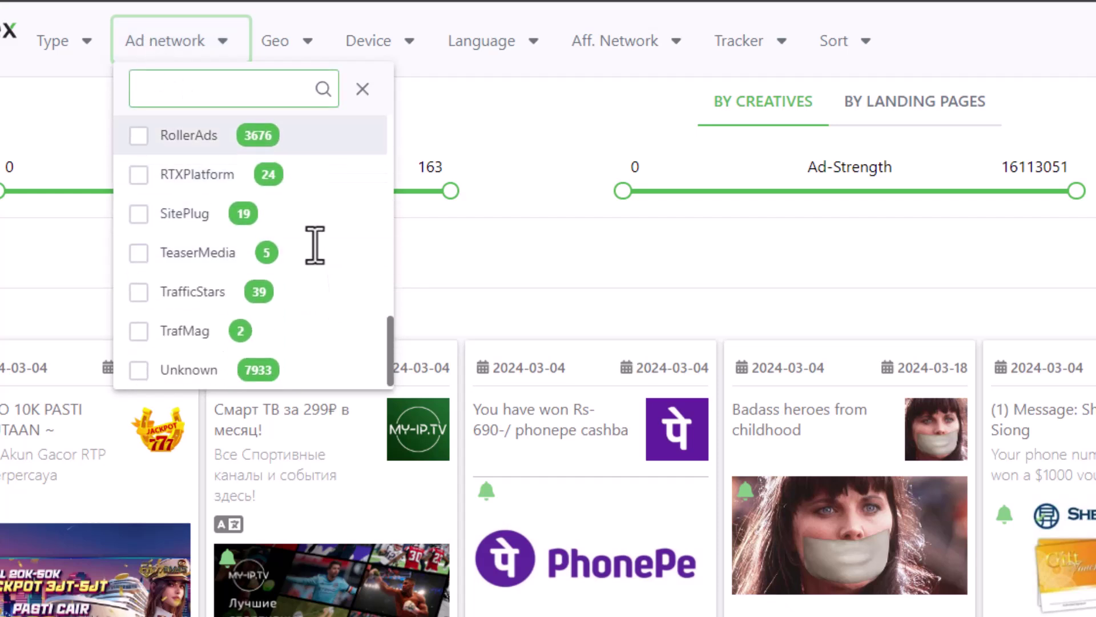
{"action": "left_click", "coordinate": [279, 43]}
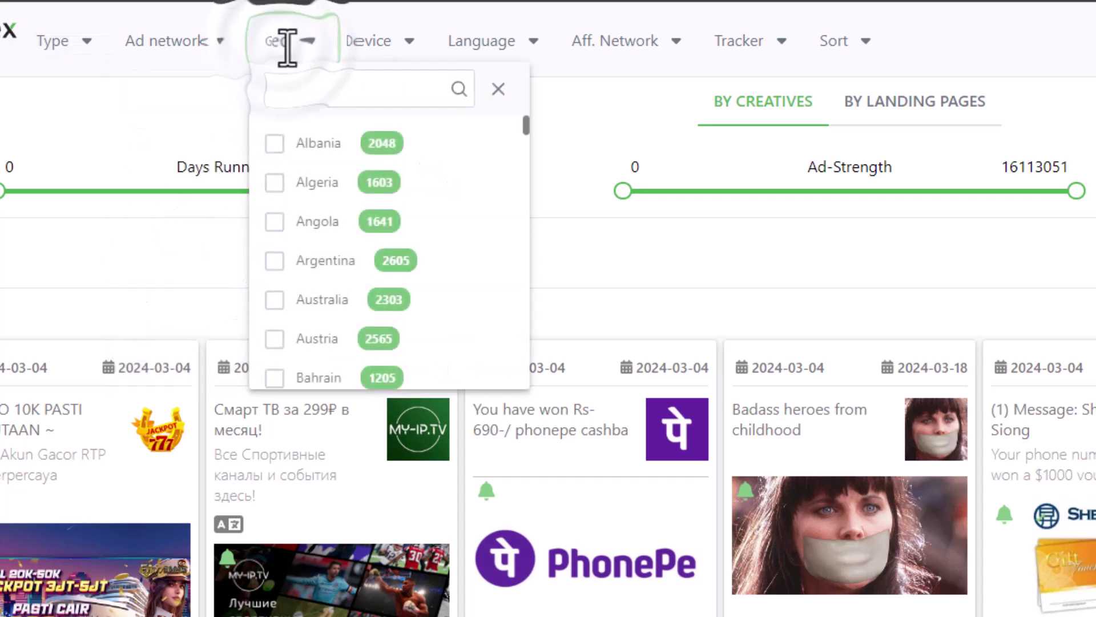
{"action": "scroll", "coordinate": [454, 214], "scroll_direction": "down", "scroll_amount": 10}
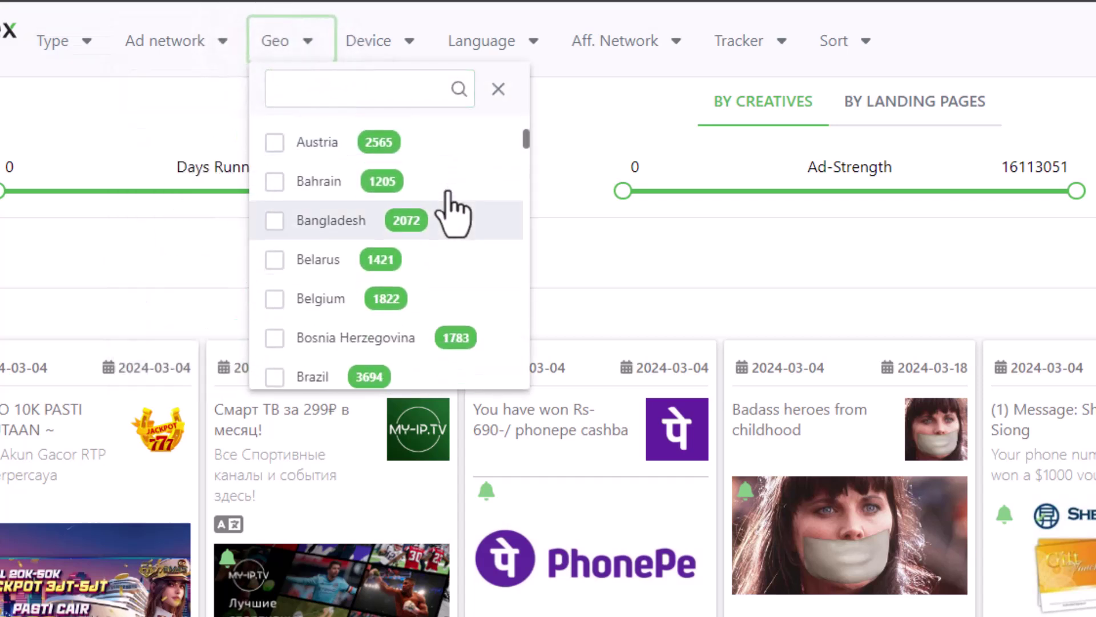
{"action": "left_click", "coordinate": [377, 43]}
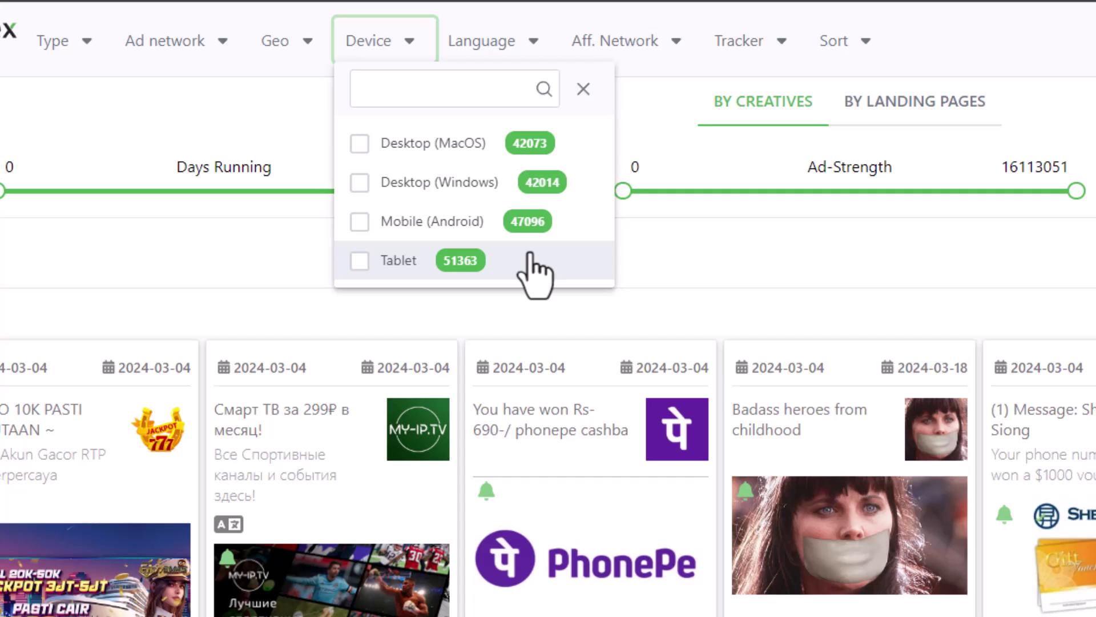
- Review the entries available in the Language and Aff. Network filters
{"action": "left_click", "coordinate": [505, 45]}
{"action": "scroll", "coordinate": [608, 262], "scroll_direction": "down", "scroll_amount": 10}
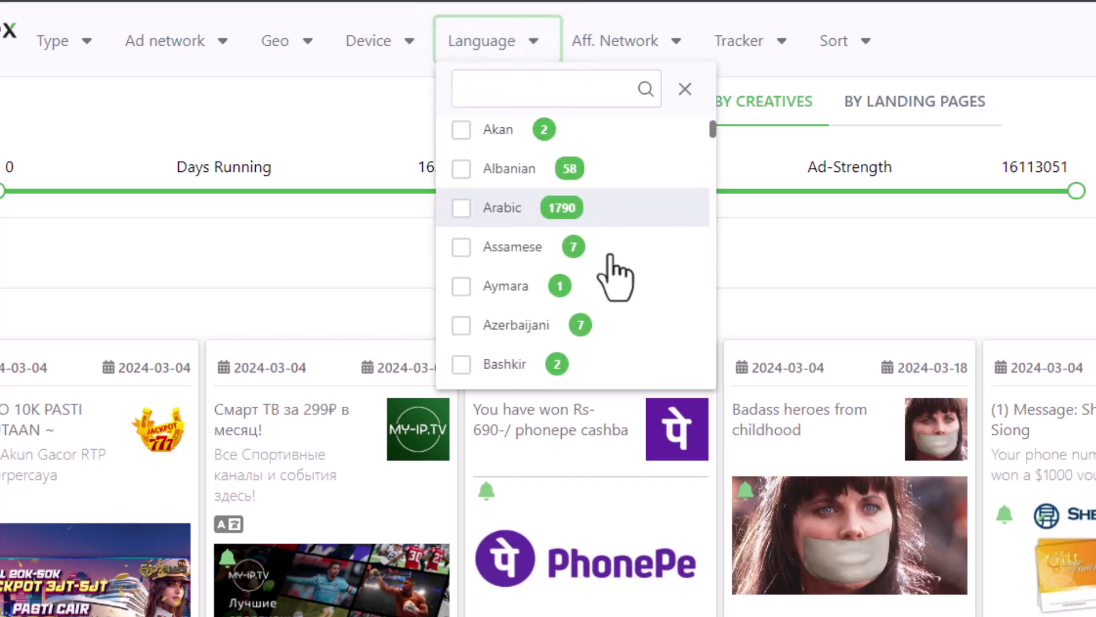
{"action": "scroll", "coordinate": [611, 257], "scroll_direction": "down", "scroll_amount": 10}
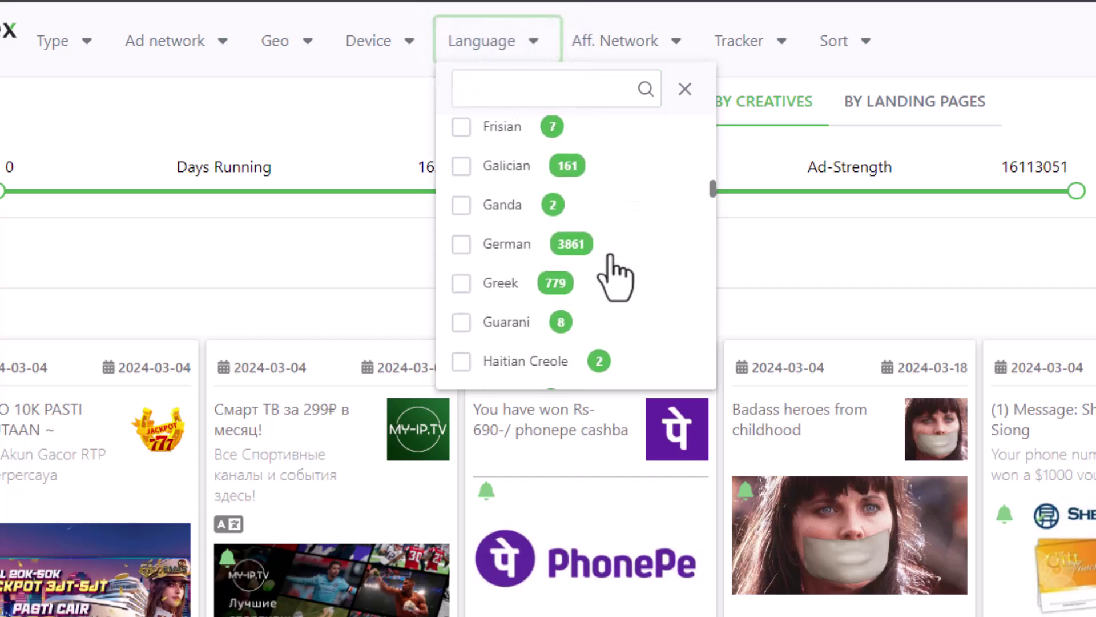
{"action": "scroll", "coordinate": [616, 277], "scroll_direction": "down", "scroll_amount": 5}
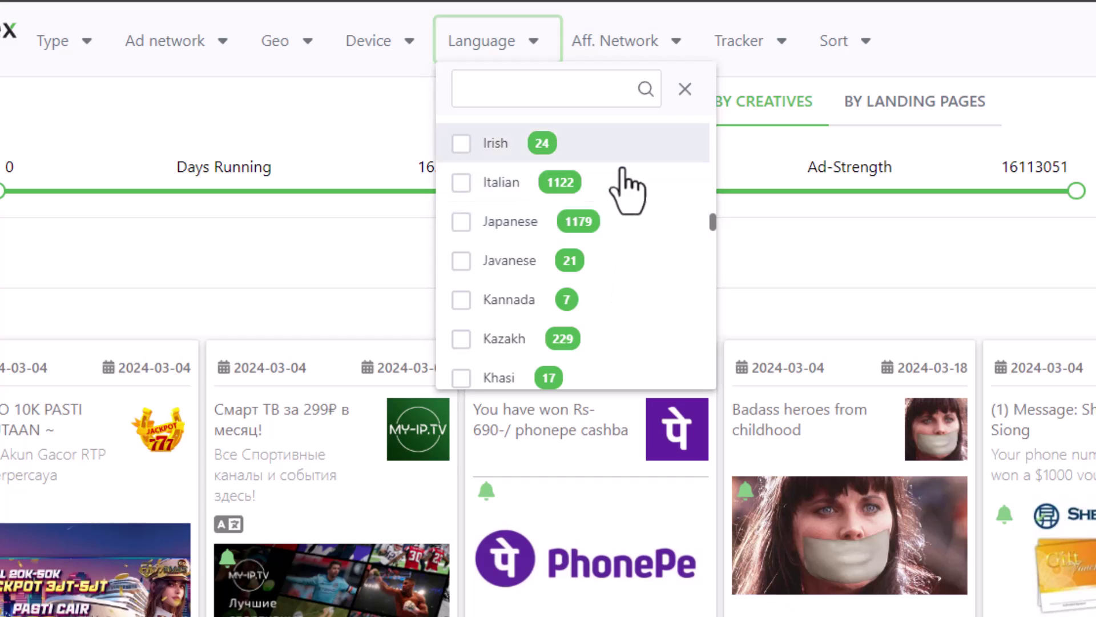
{"action": "scroll", "coordinate": [629, 186], "scroll_direction": "up", "scroll_amount": 1}
{"action": "left_click", "coordinate": [643, 46]}
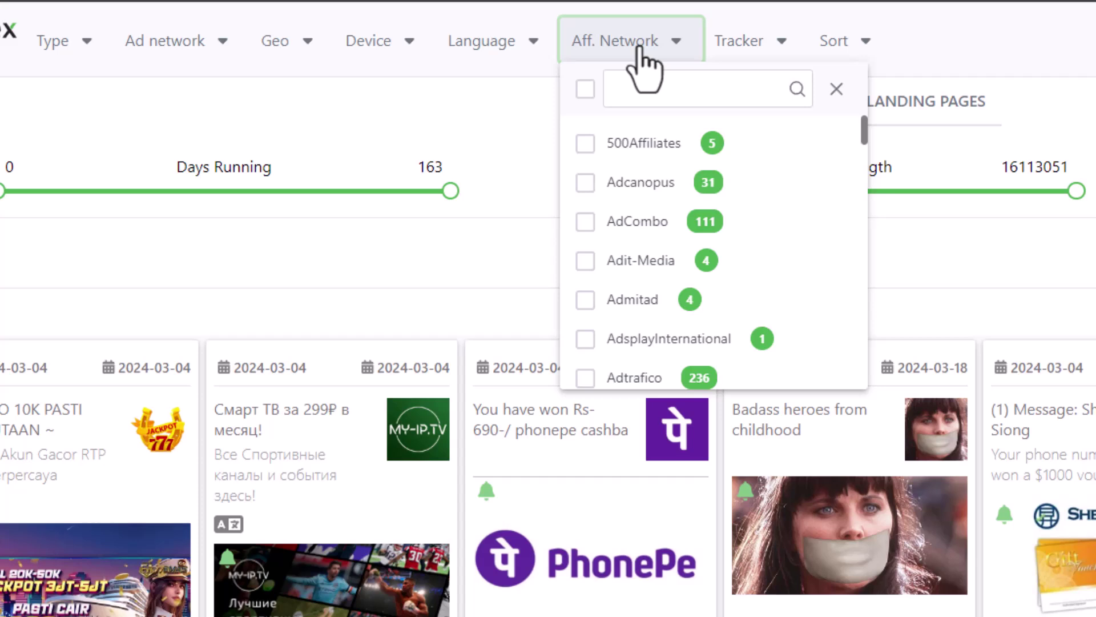
{"action": "scroll", "coordinate": [697, 213], "scroll_direction": "down", "scroll_amount": 5}
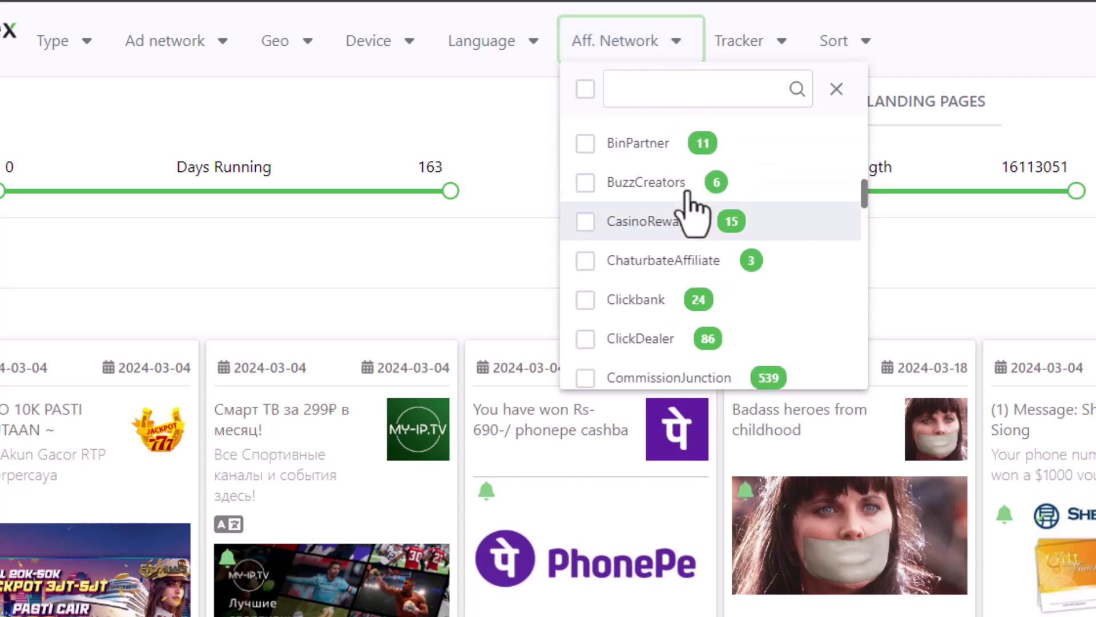
{"action": "scroll", "coordinate": [690, 194], "scroll_direction": "down", "scroll_amount": 5}
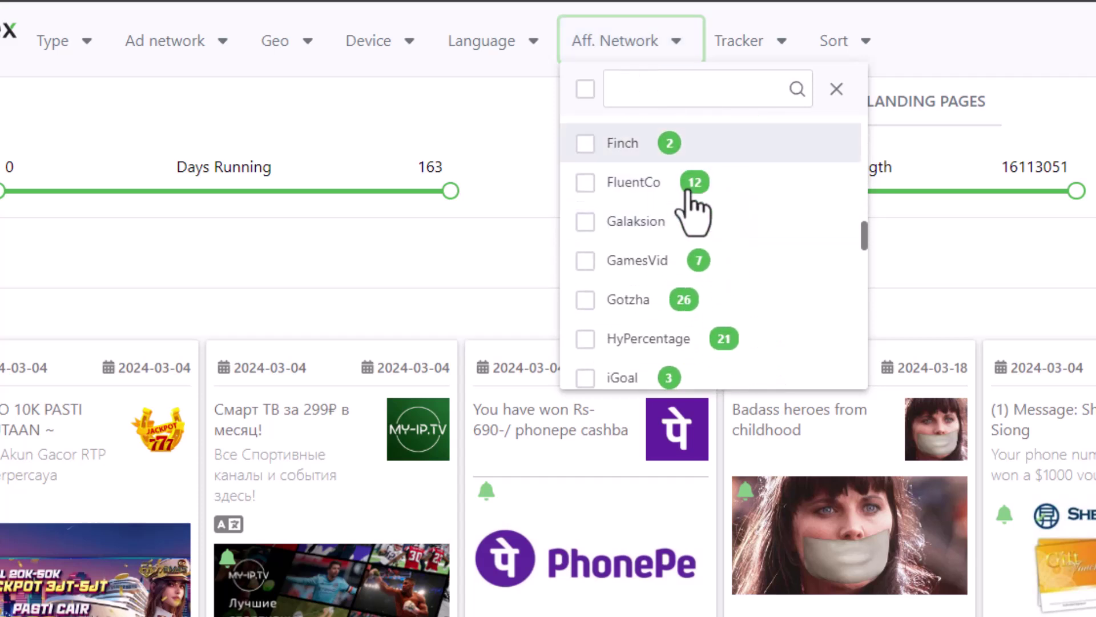
{"action": "scroll", "coordinate": [690, 194], "scroll_direction": "up", "scroll_amount": 1}
- Examine the tracker options and the available sort orders for the ads
{"action": "left_click", "coordinate": [748, 48]}
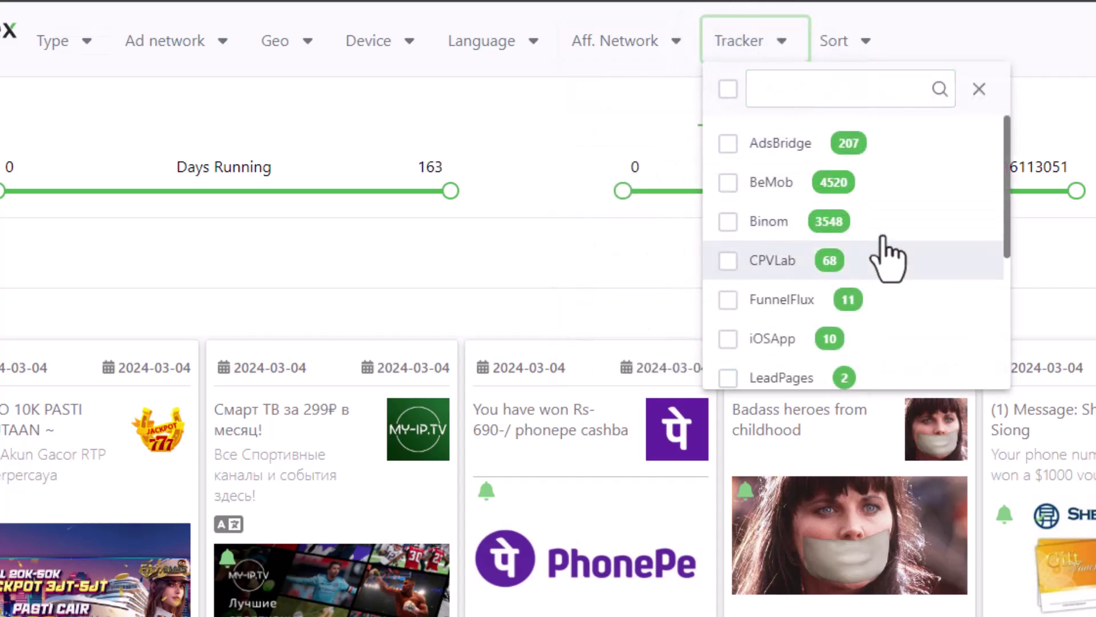
{"action": "scroll", "coordinate": [887, 259], "scroll_direction": "down", "scroll_amount": 3}
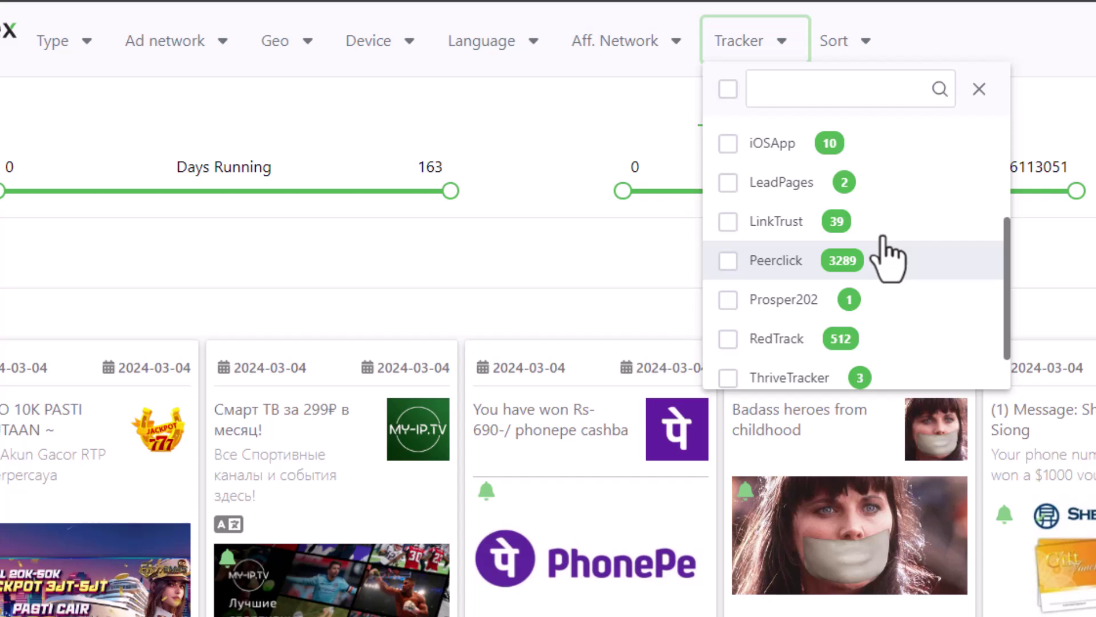
{"action": "scroll", "coordinate": [887, 257], "scroll_direction": "up", "scroll_amount": 1}
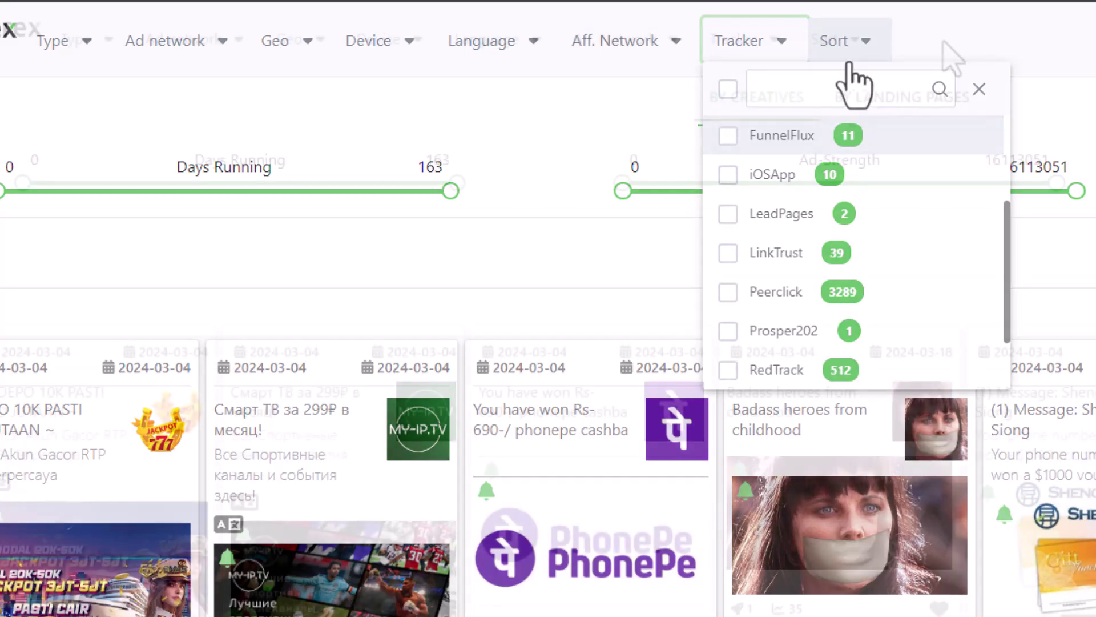
{"action": "left_click", "coordinate": [839, 41]}
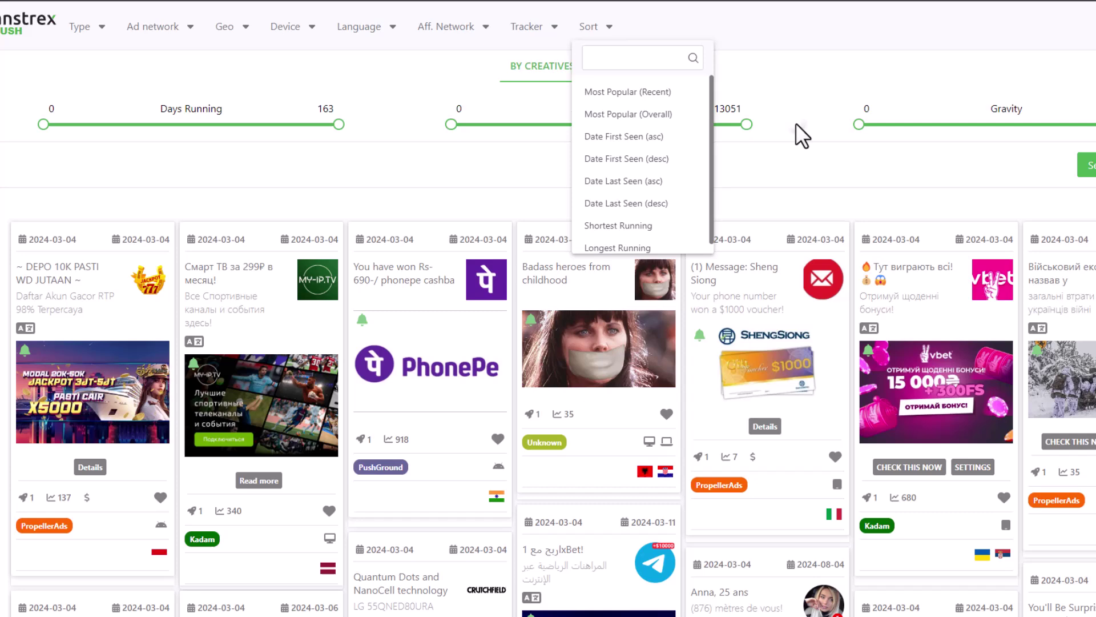
- Open the maximum and minimum values of the Ad-Strength range for editing
{"action": "left_click", "coordinate": [717, 112]}
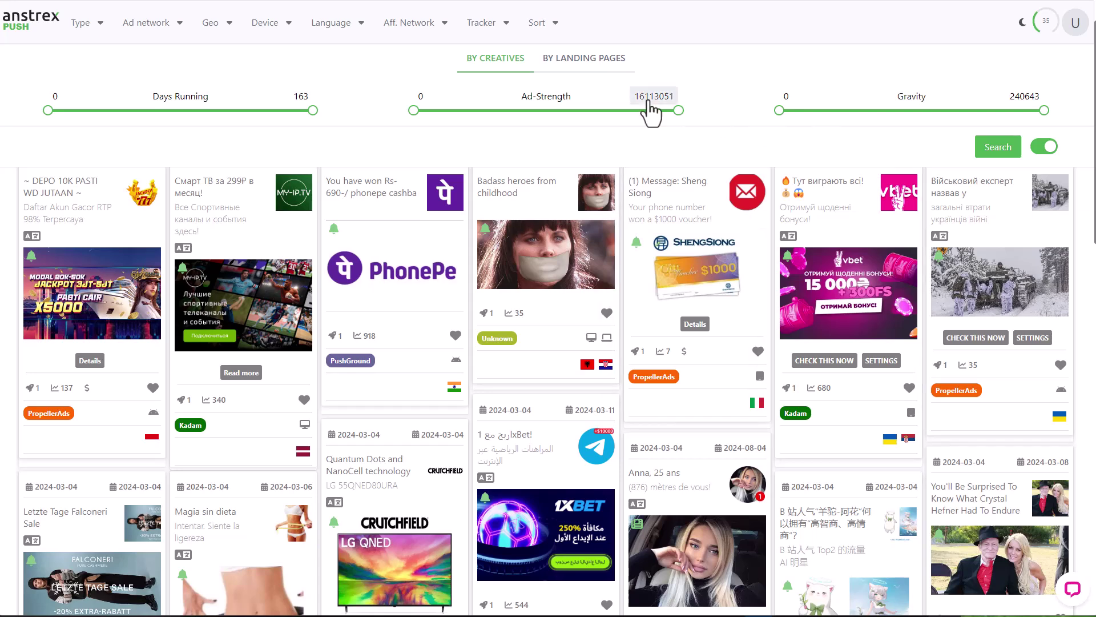
{"action": "left_click", "coordinate": [650, 99]}
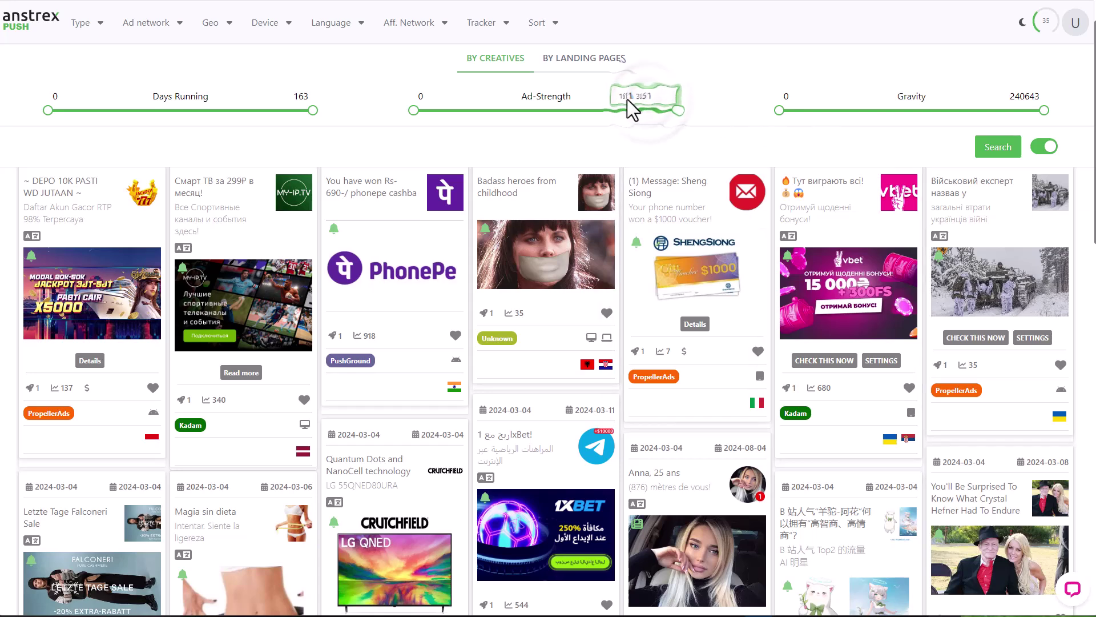
{"action": "left_click", "coordinate": [420, 97]}
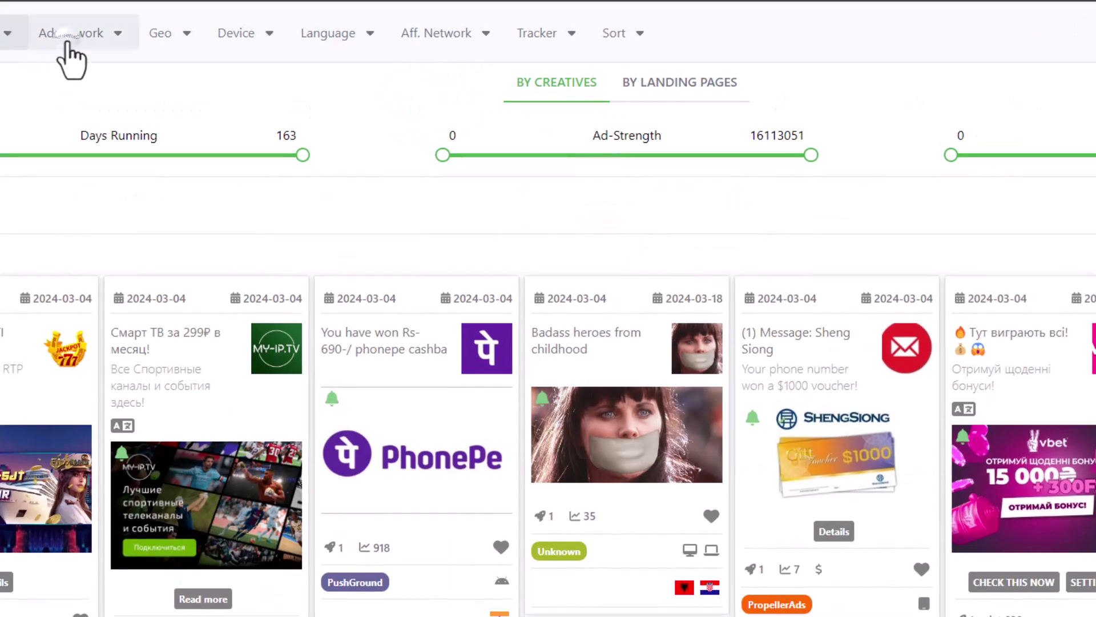
- Filter the ads to show only those from the ClickStar ad network
{"action": "left_click", "coordinate": [141, 25]}
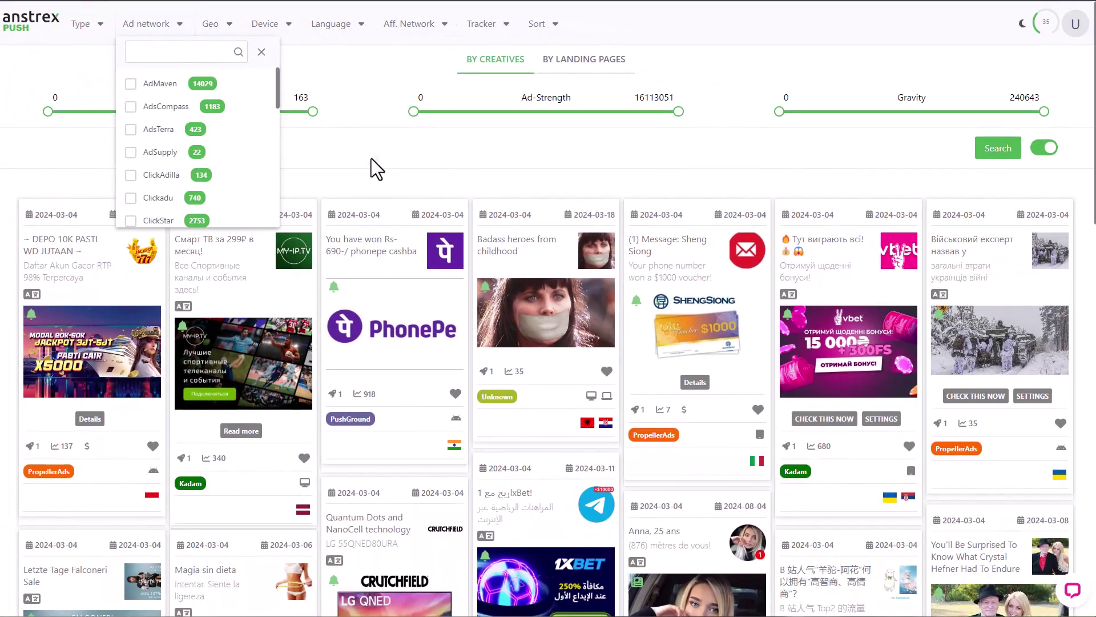
{"action": "left_click", "coordinate": [371, 158]}
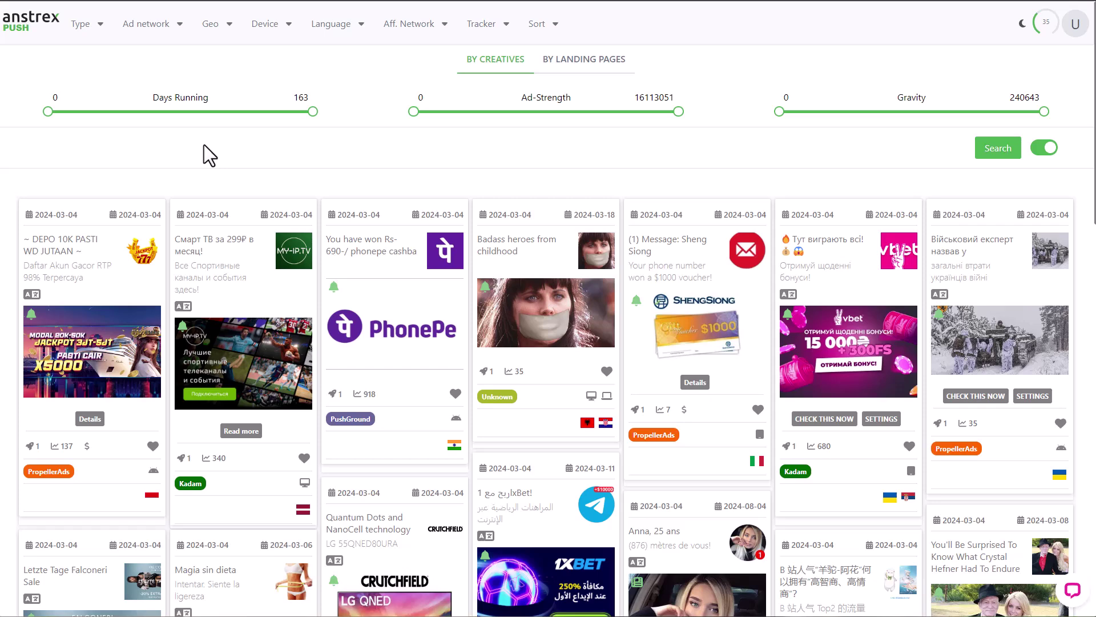
{"action": "left_click", "coordinate": [167, 28]}
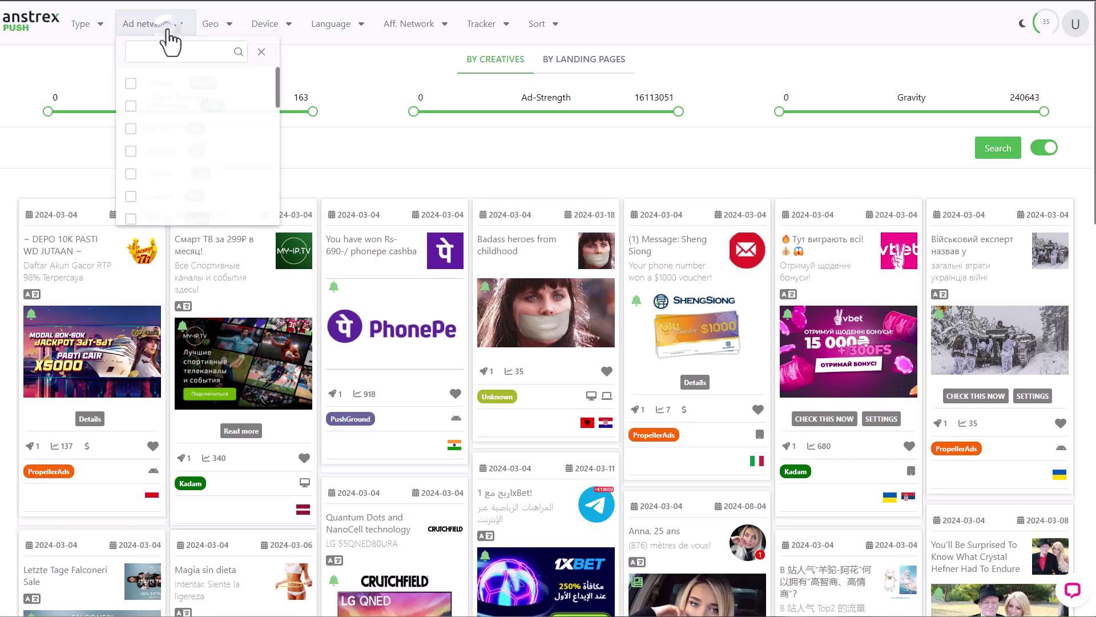
{"action": "scroll", "coordinate": [155, 197], "scroll_direction": "down", "scroll_amount": 1}
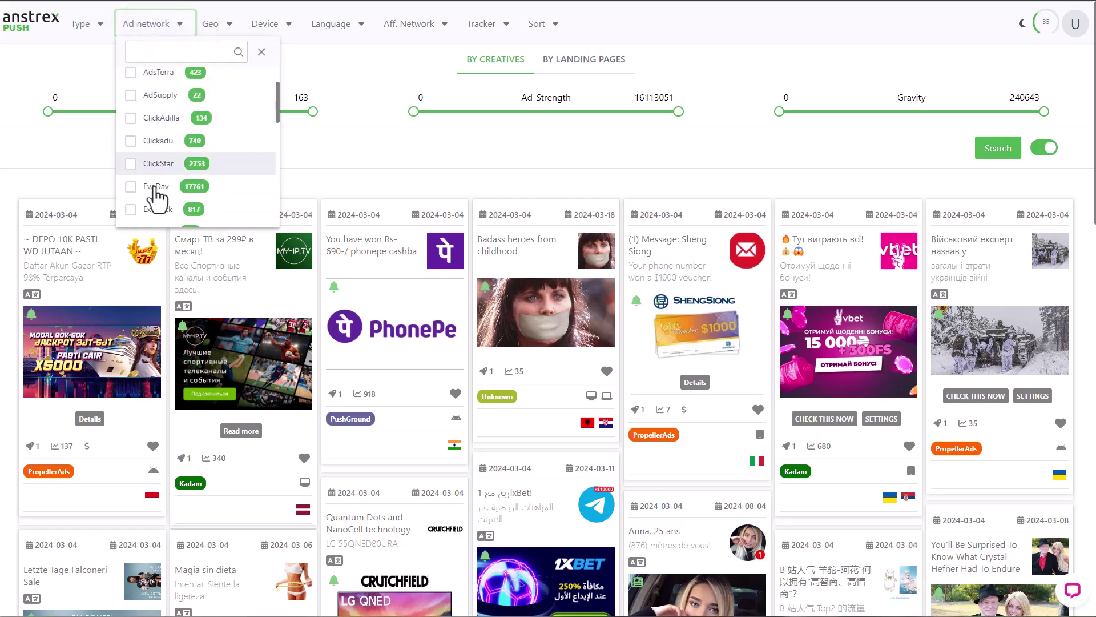
{"action": "left_click", "coordinate": [158, 203]}
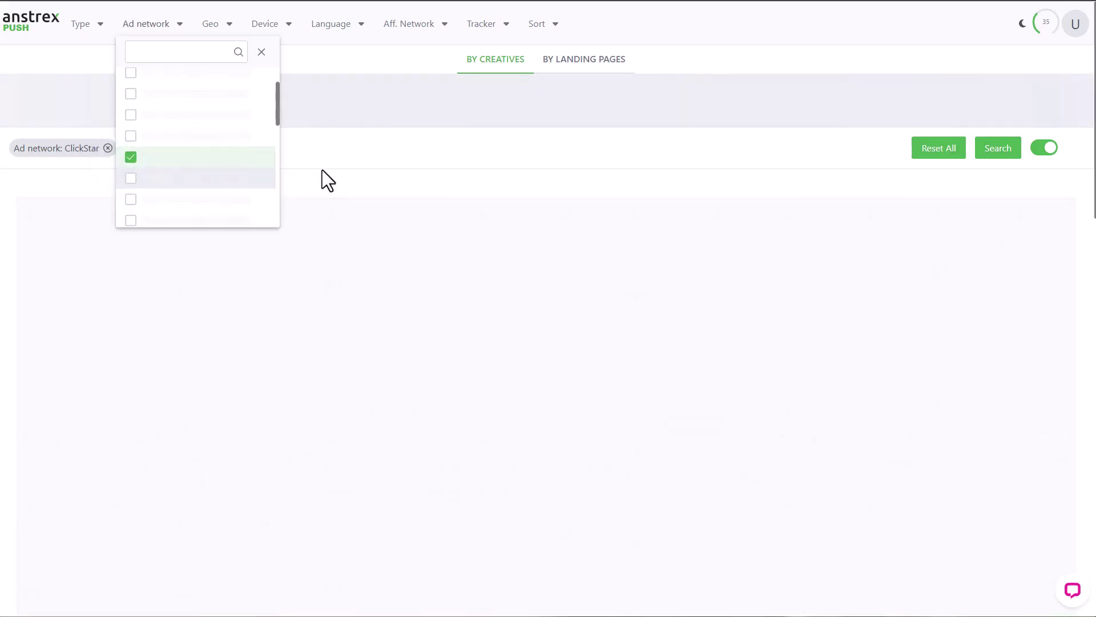
- Add India as a Geo filter for the ads
{"action": "left_click", "coordinate": [211, 24]}
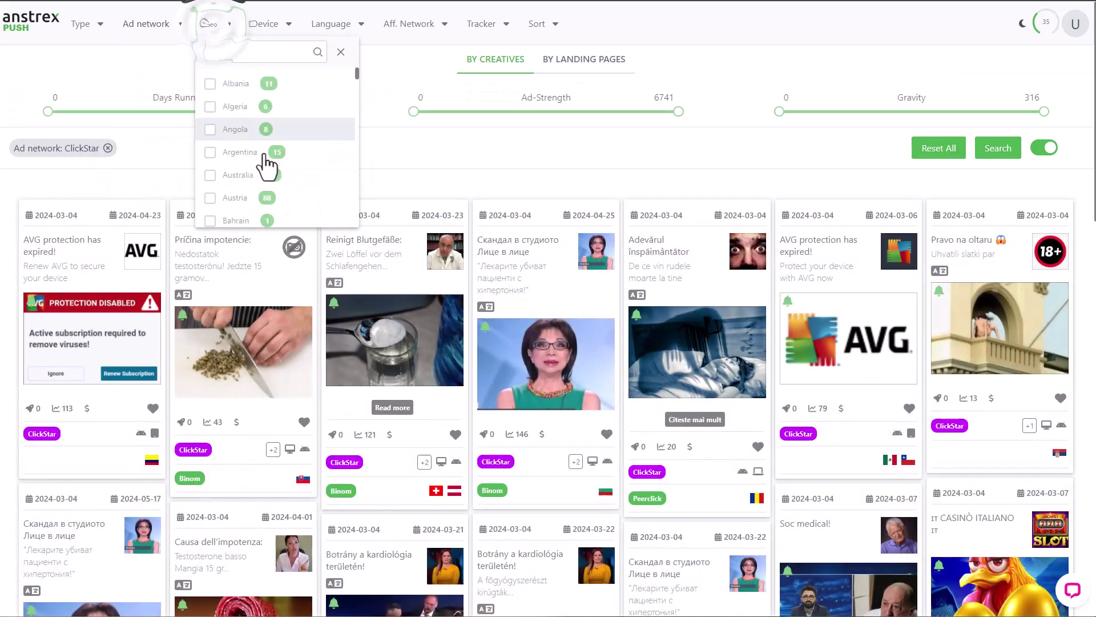
{"action": "scroll", "coordinate": [267, 167], "scroll_direction": "down", "scroll_amount": 8}
{"action": "scroll", "coordinate": [264, 167], "scroll_direction": "down", "scroll_amount": 5}
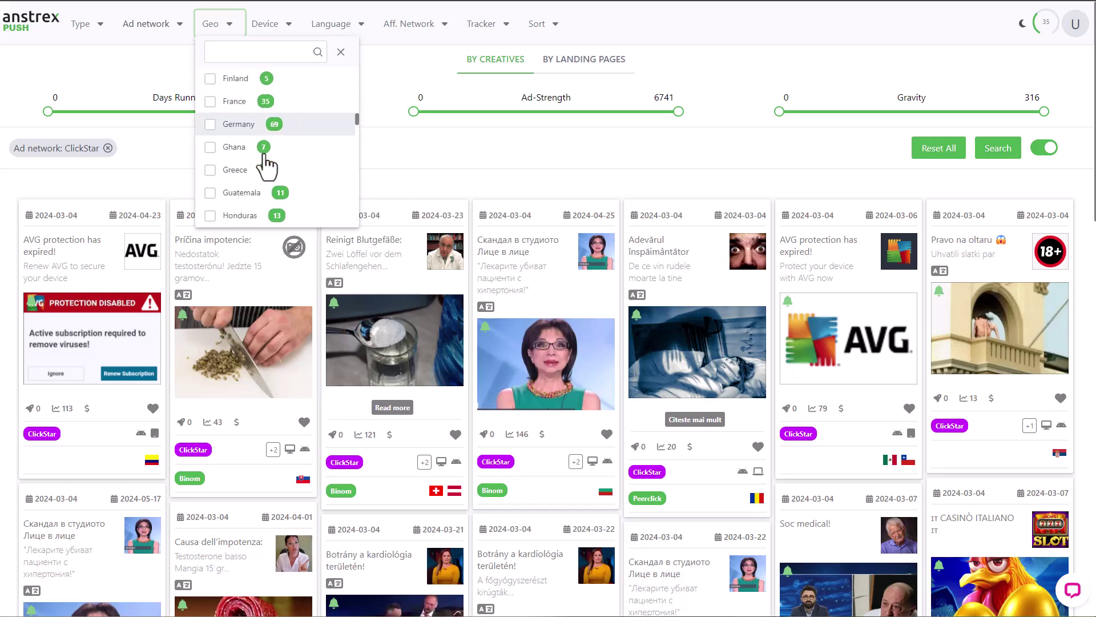
{"action": "left_click", "coordinate": [211, 106]}
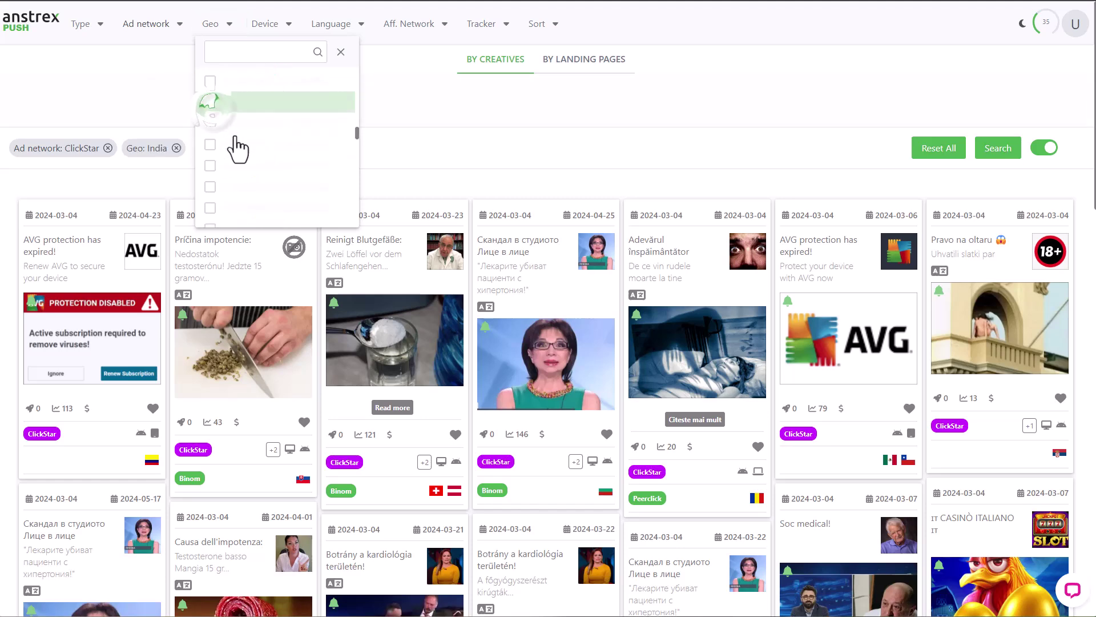
- Add Vietnam as a second country in the Geo filter
{"action": "scroll", "coordinate": [262, 176], "scroll_direction": "down", "scroll_amount": 7}
{"action": "scroll", "coordinate": [262, 174], "scroll_direction": "down", "scroll_amount": 10}
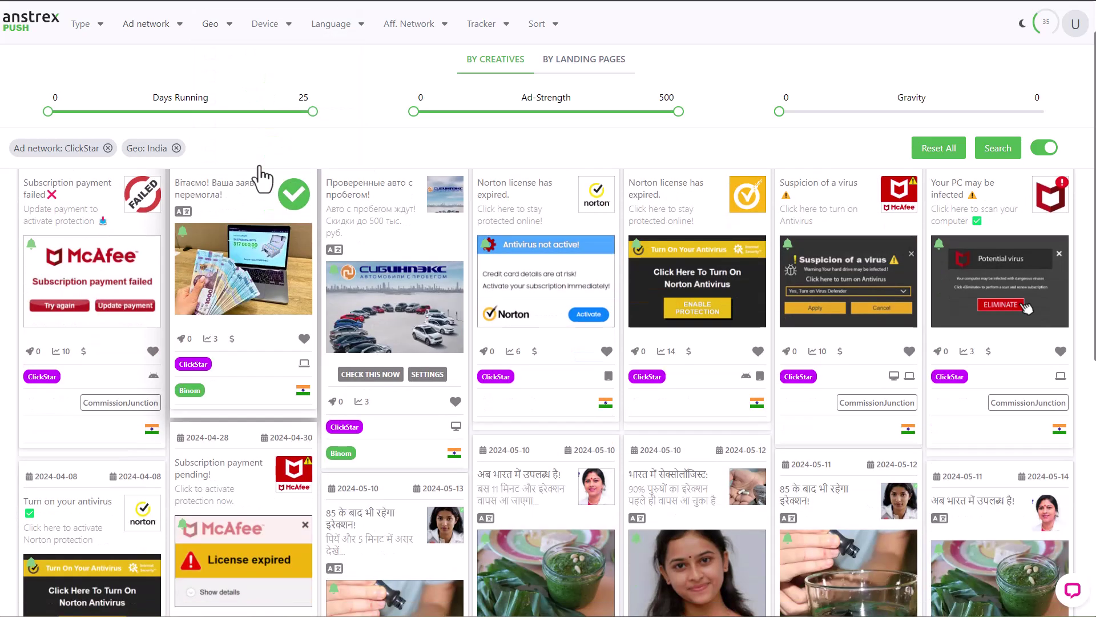
{"action": "left_click", "coordinate": [227, 36]}
{"action": "scroll", "coordinate": [264, 183], "scroll_direction": "down", "scroll_amount": 10}
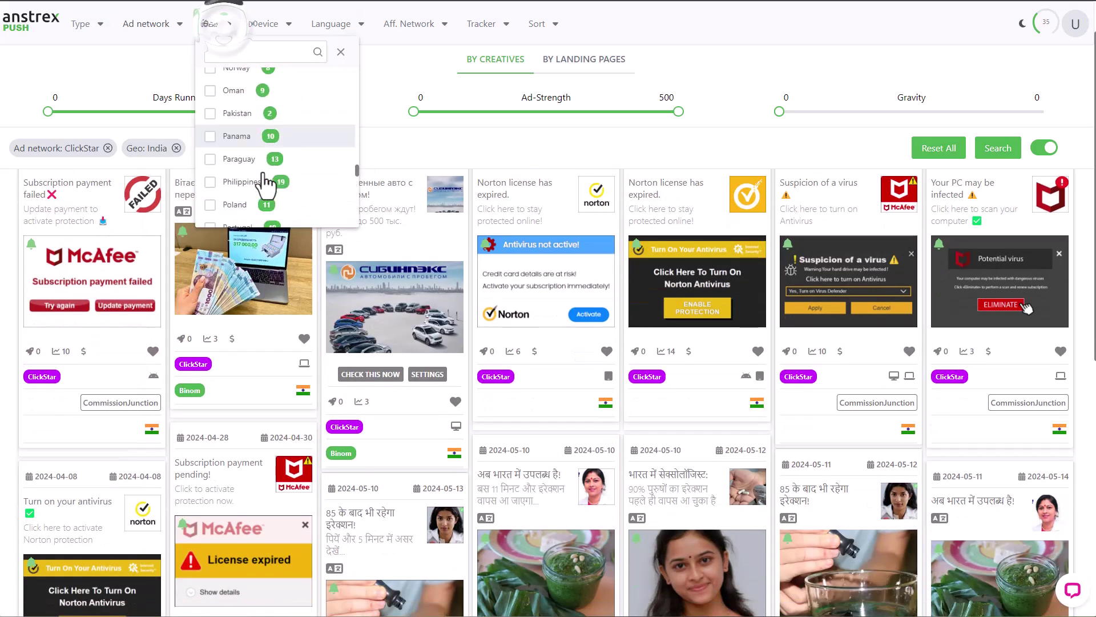
{"action": "left_click", "coordinate": [264, 184]}
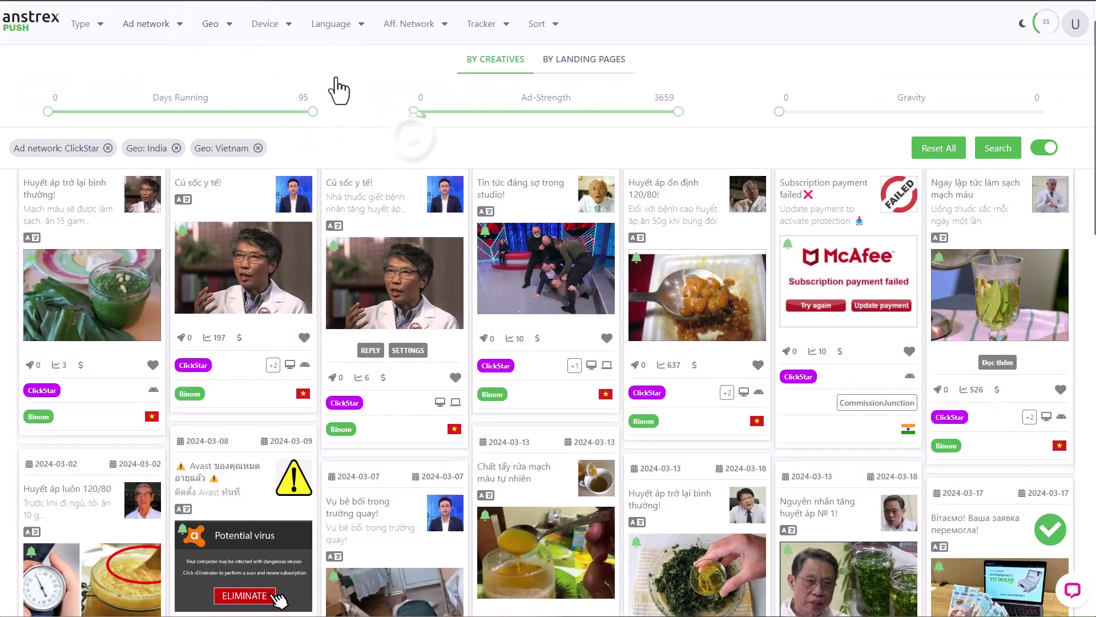
- Limit the ads to Mobile (Android) devices and sort them by Date First Seen (desc)
{"action": "left_click", "coordinate": [268, 25]}
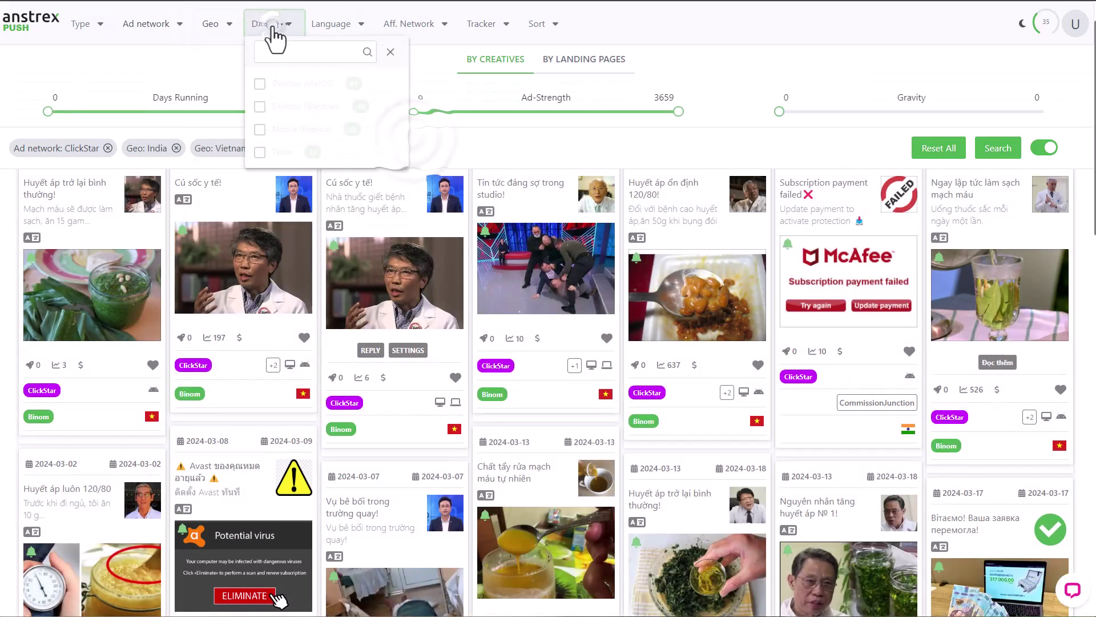
{"action": "left_click", "coordinate": [260, 129]}
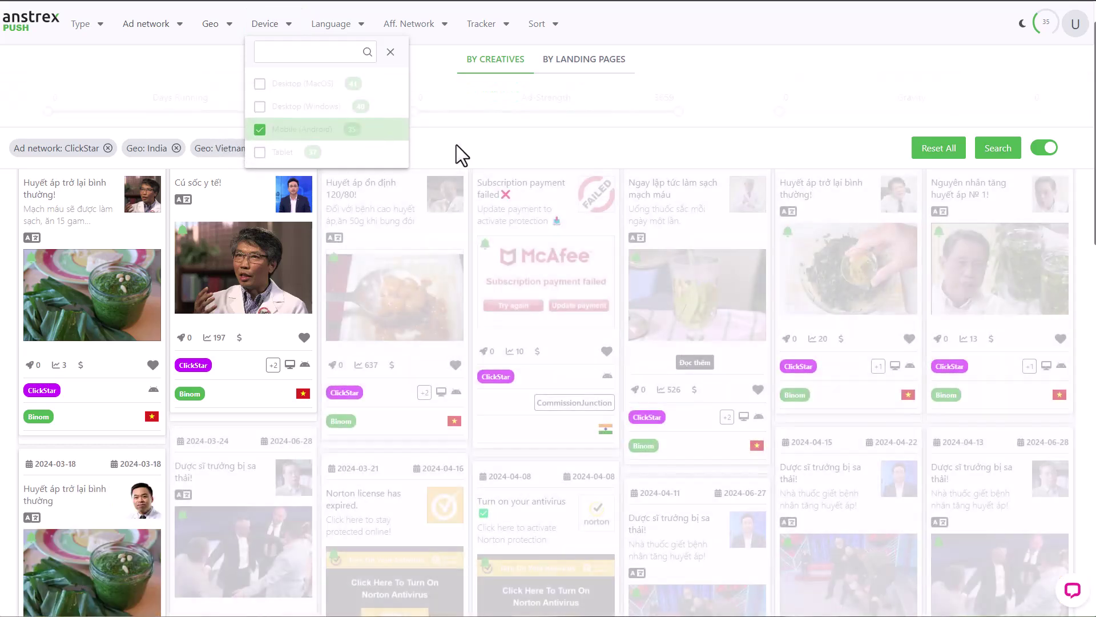
{"action": "left_click", "coordinate": [457, 146]}
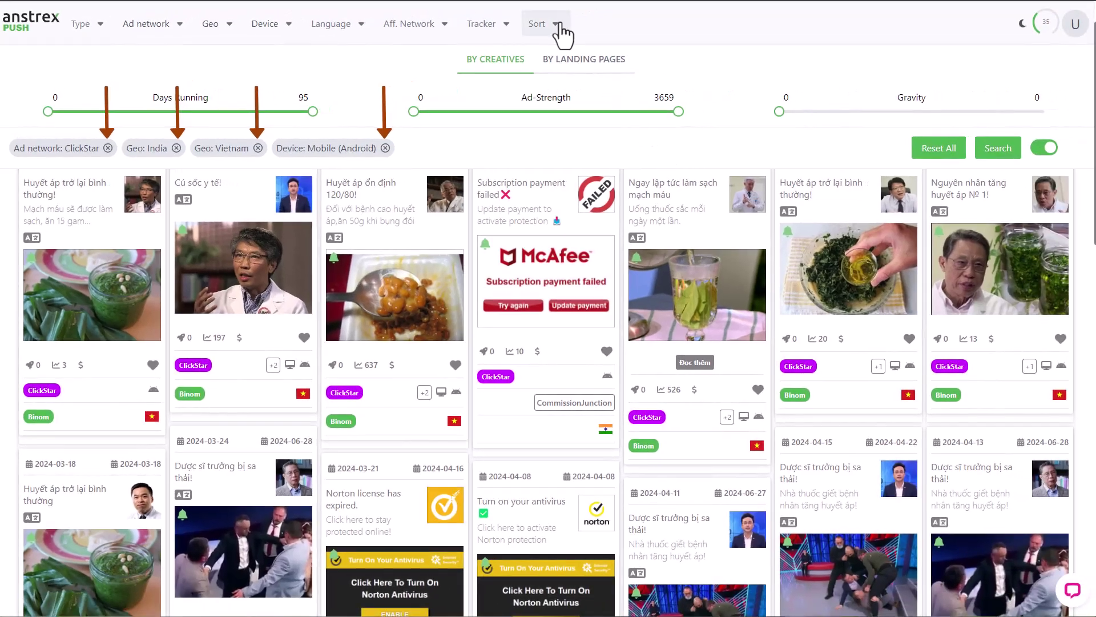
{"action": "left_click", "coordinate": [560, 27]}
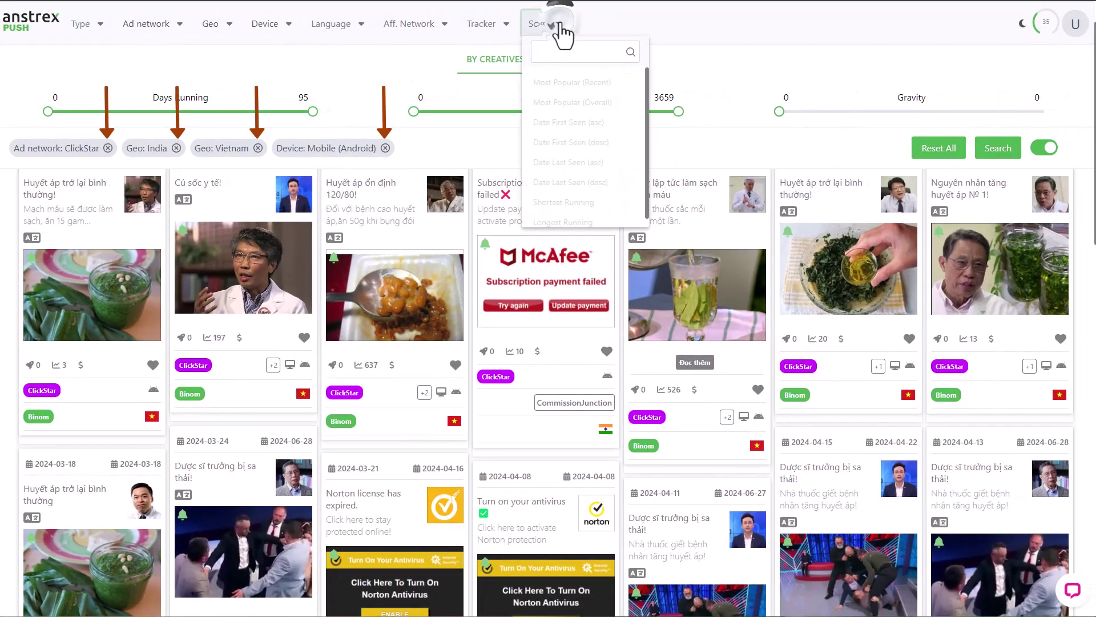
{"action": "left_click", "coordinate": [614, 143]}
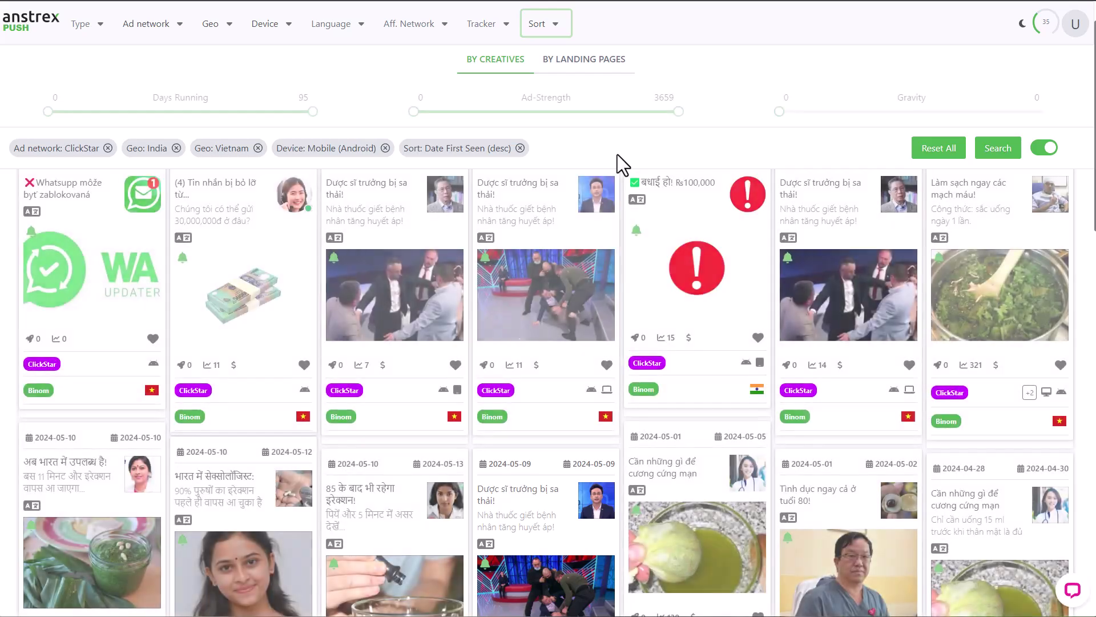